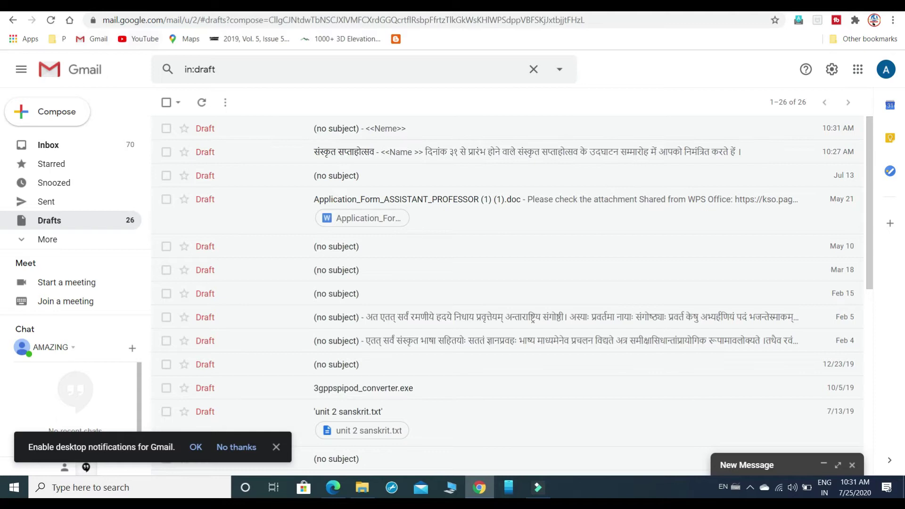
Create a blank Google Sheets spreadsheet in a new browser tab
key(ctrl+t)
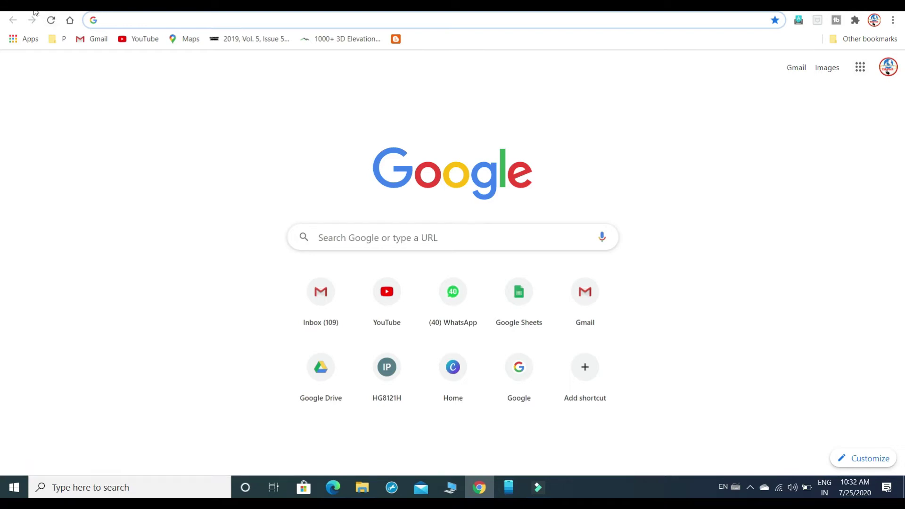
click(13, 41)
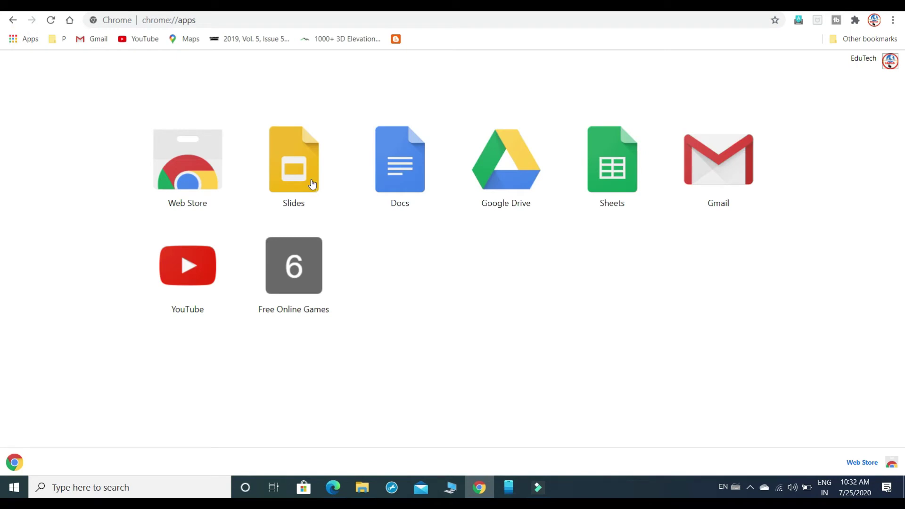
click(619, 170)
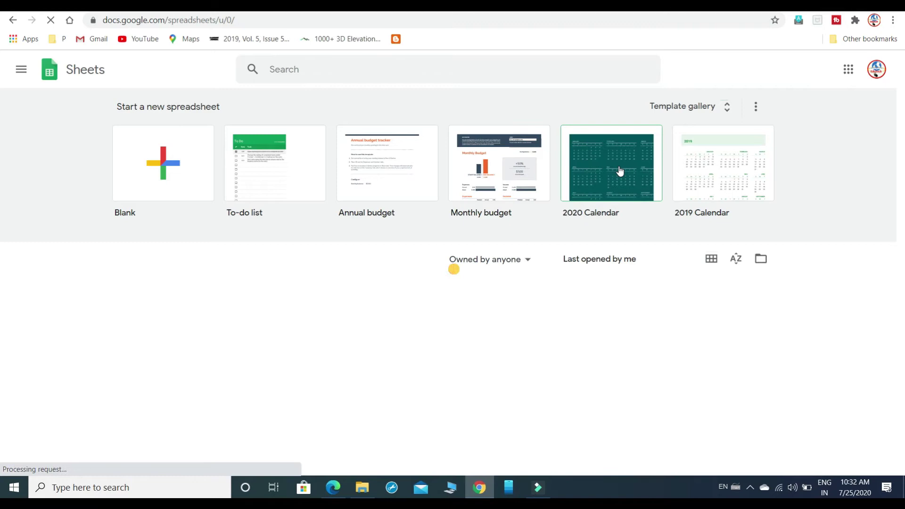
click(376, 193)
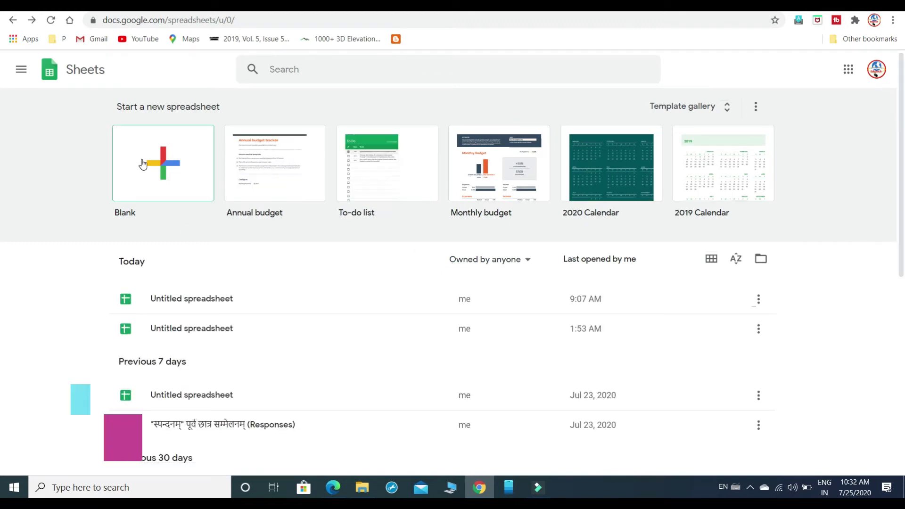
click(165, 163)
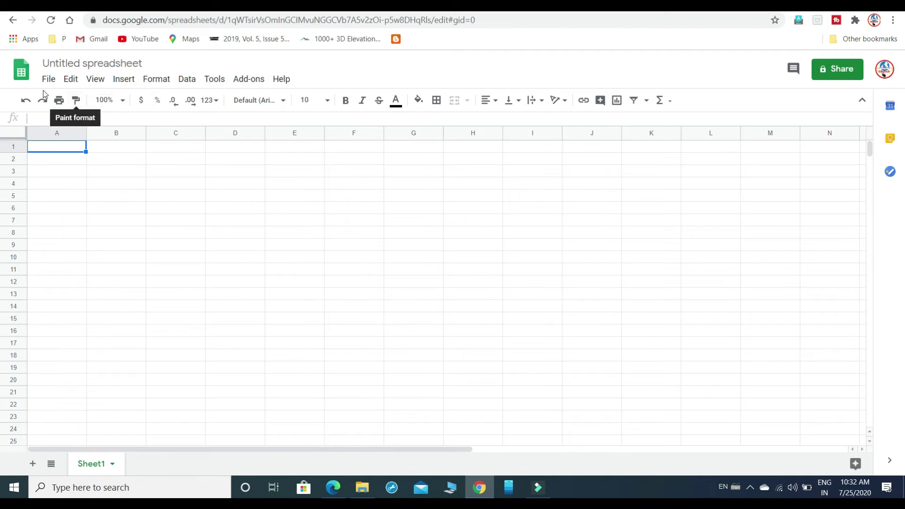
Look up the Yet Another Mail Merge add-on's listing in the G Suite Marketplace, then close the marketplace
click(248, 80)
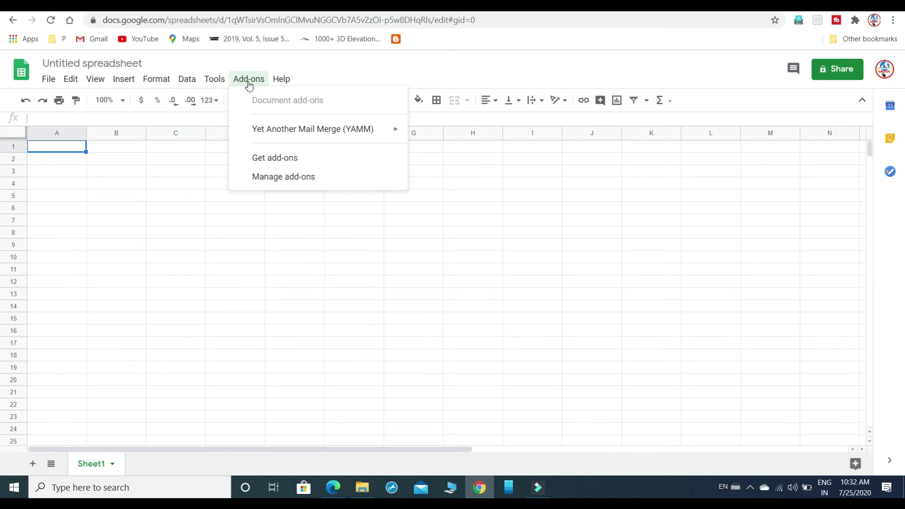
click(297, 159)
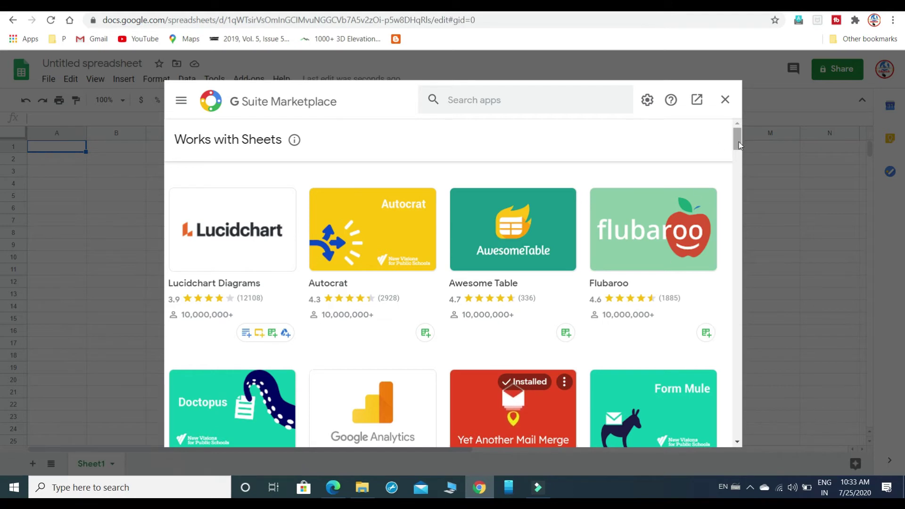
scroll(739, 141, down, 1)
scroll(739, 148, down, 2)
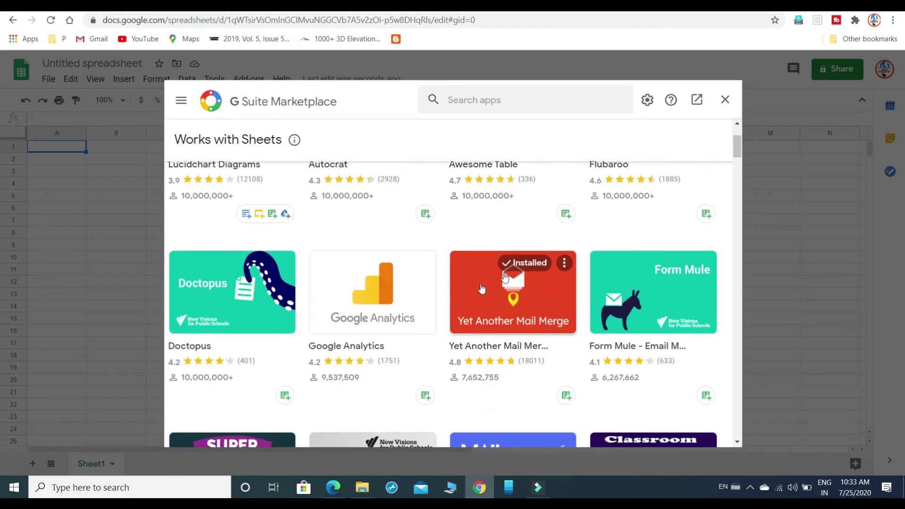
click(501, 322)
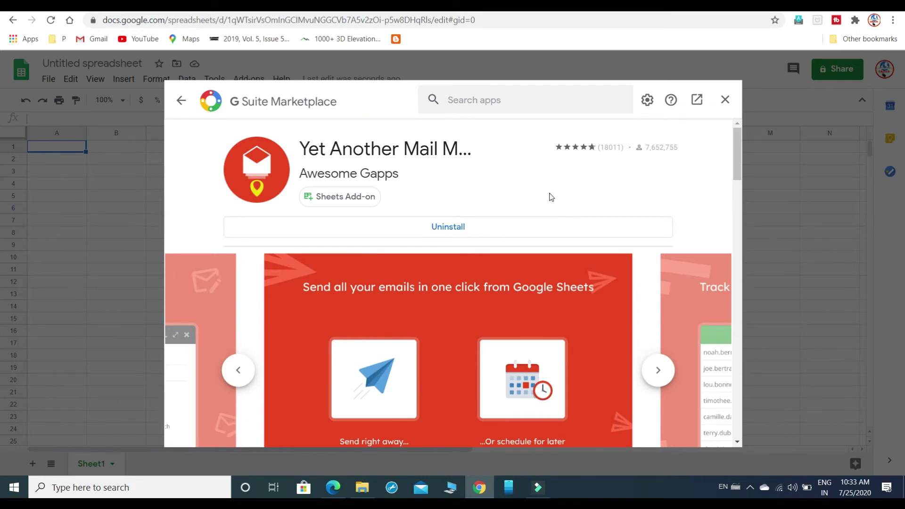
click(725, 100)
Enter the column header "Email Adress" in cell A1
text(Email Adress)
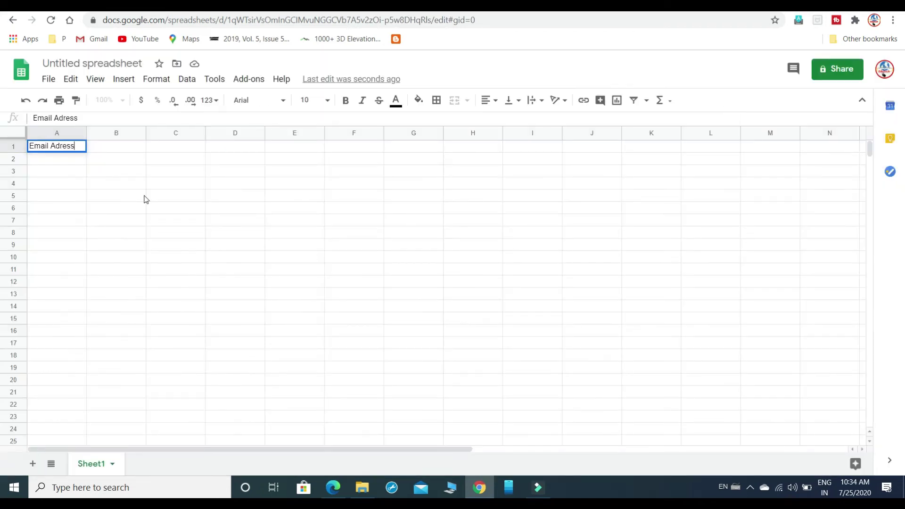
click(134, 148)
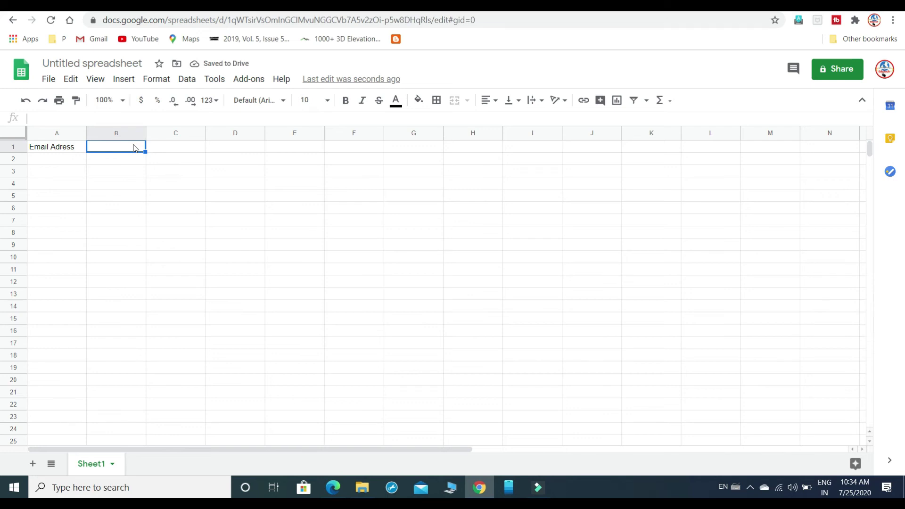
click(64, 134)
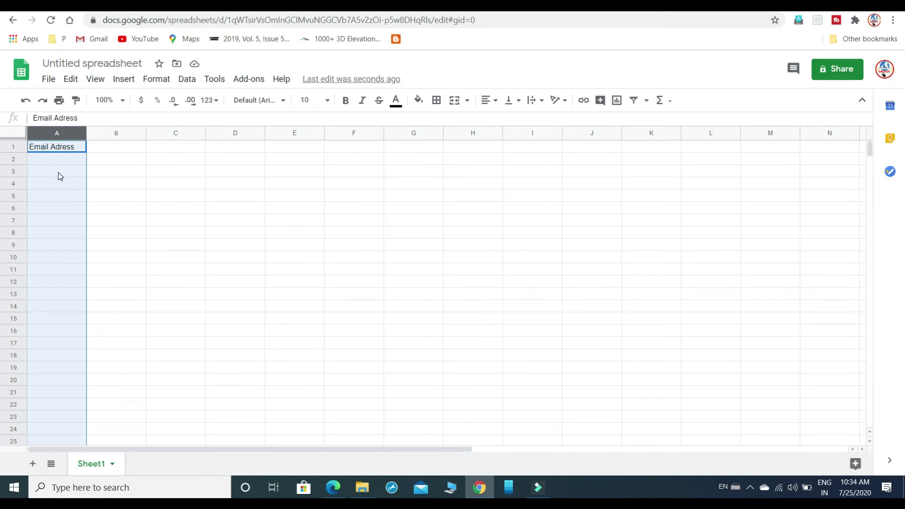
click(550, 161)
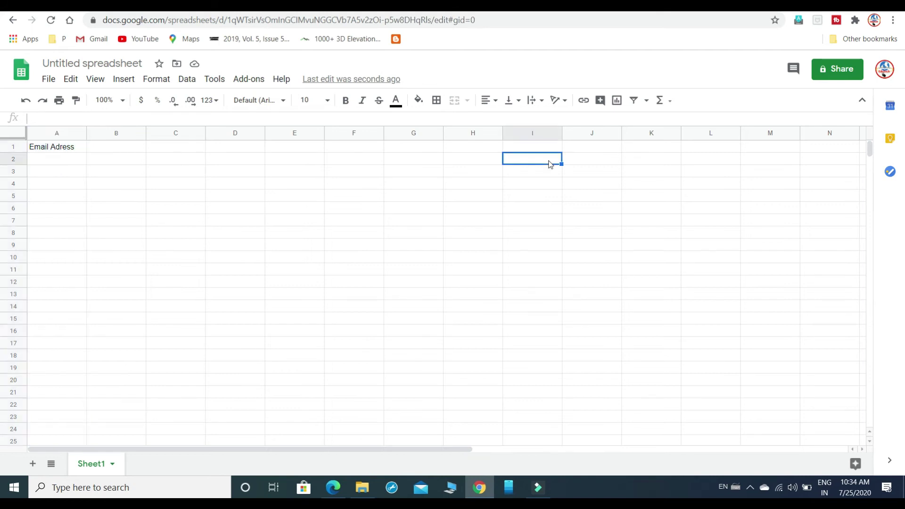
Insert one column before the email column and enter the header "Name" in its first cell
click(71, 135)
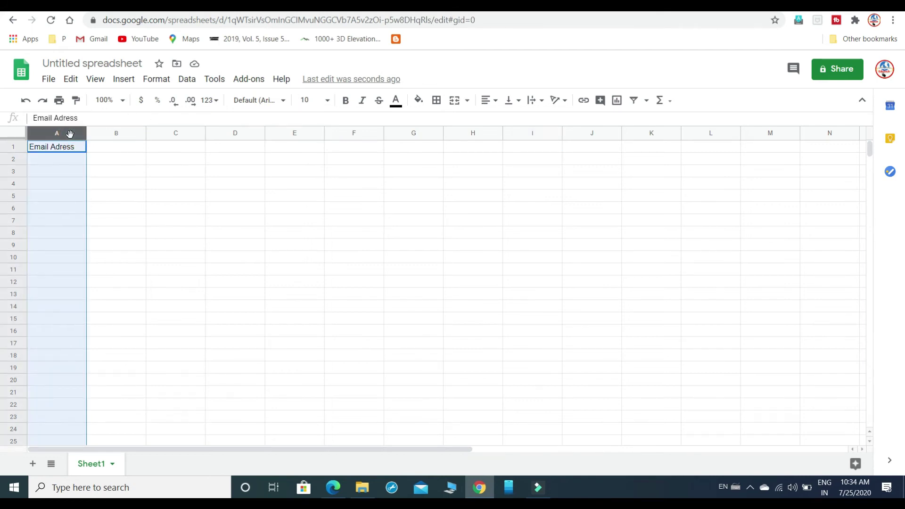
right_click(71, 135)
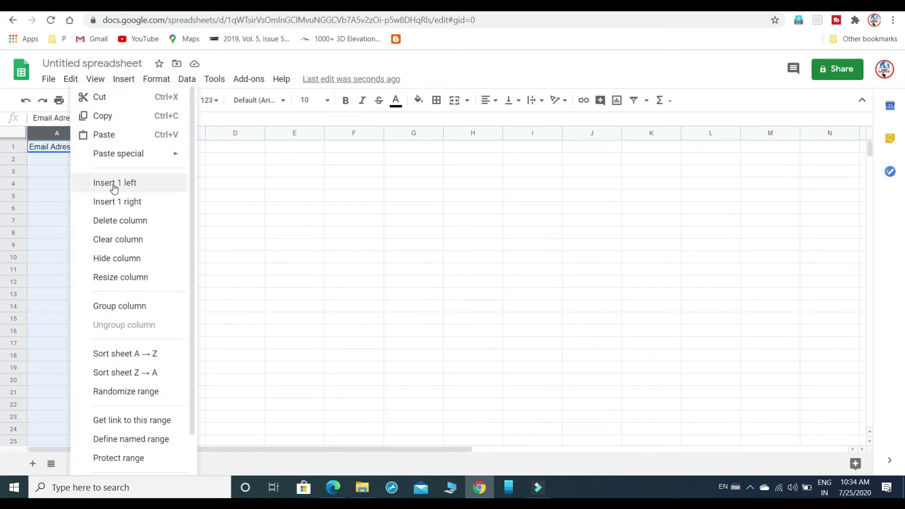
click(128, 187)
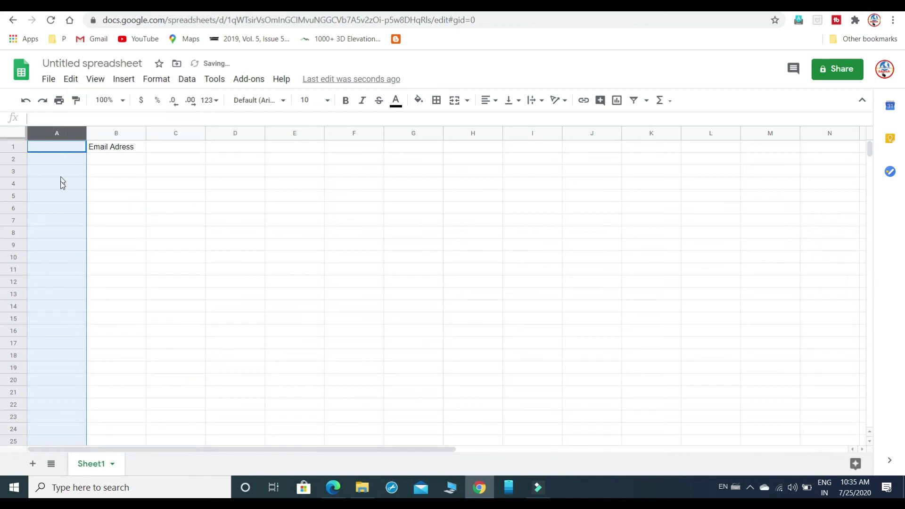
click(57, 148)
double_click(57, 147)
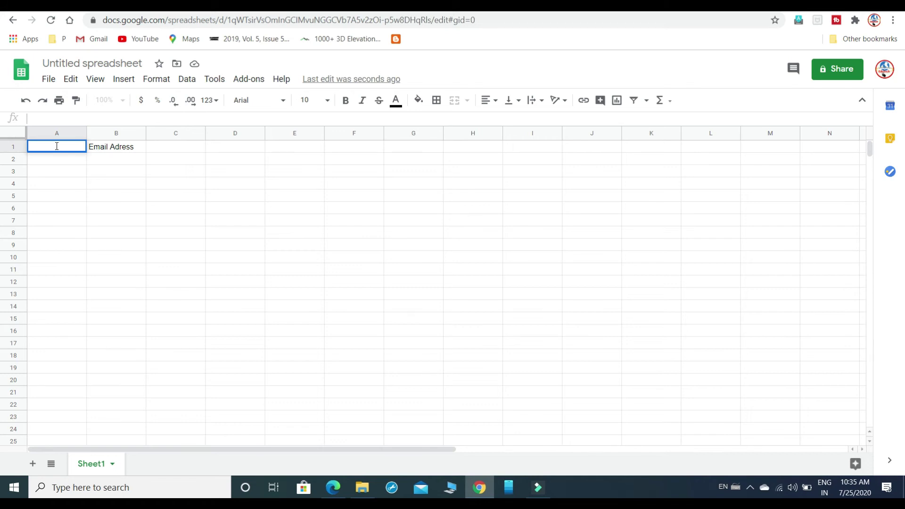
text(NAme)
click(62, 165)
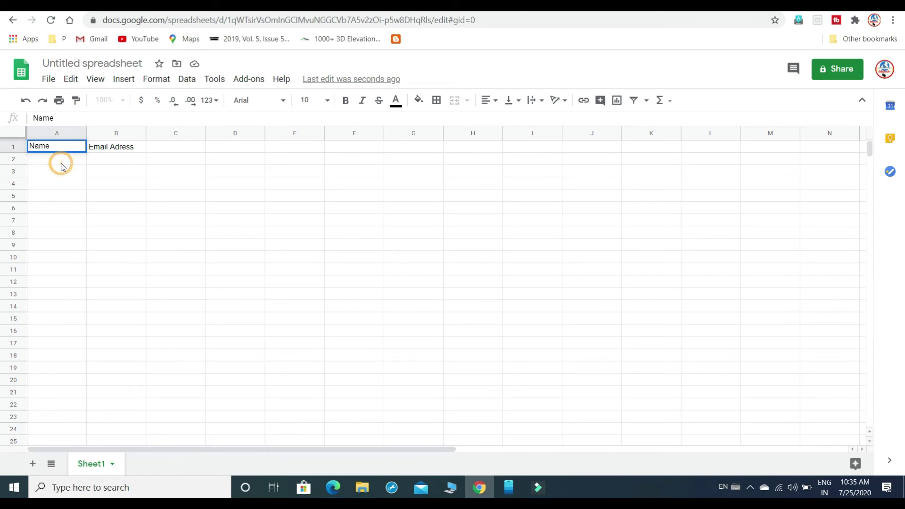
click(63, 166)
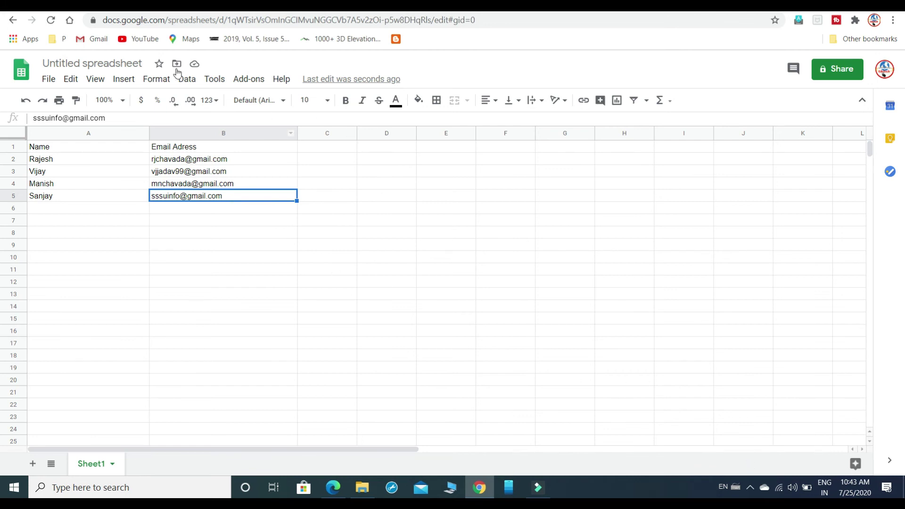
Start a Yet Another Mail Merge run on the contact list and continue past the Personal plan notice
click(252, 79)
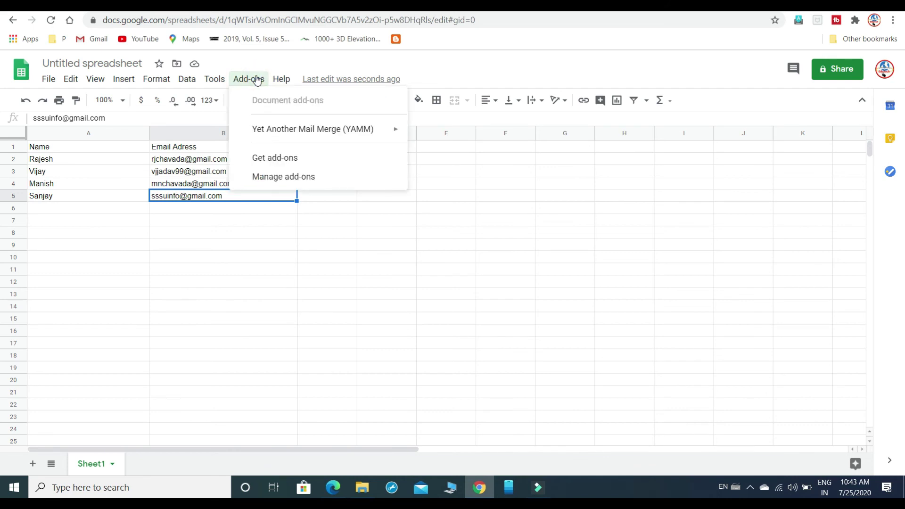
mouse_move(307, 134)
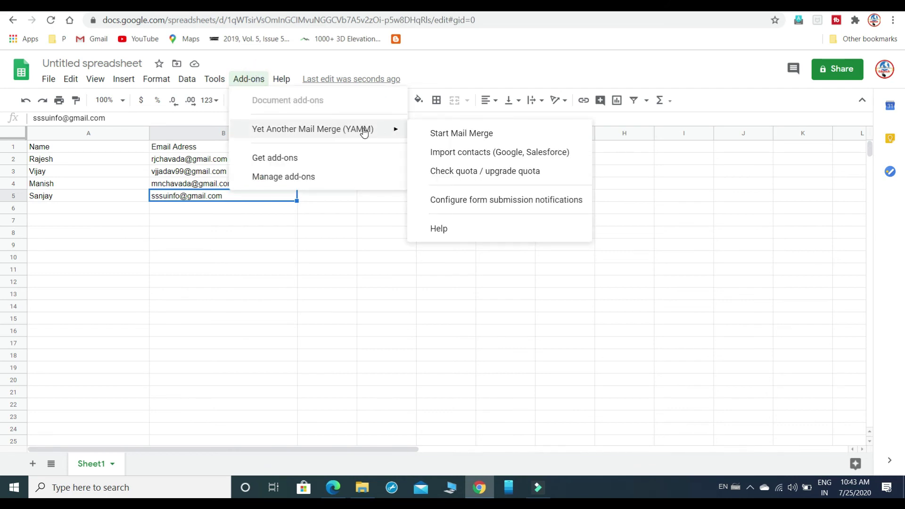
click(480, 136)
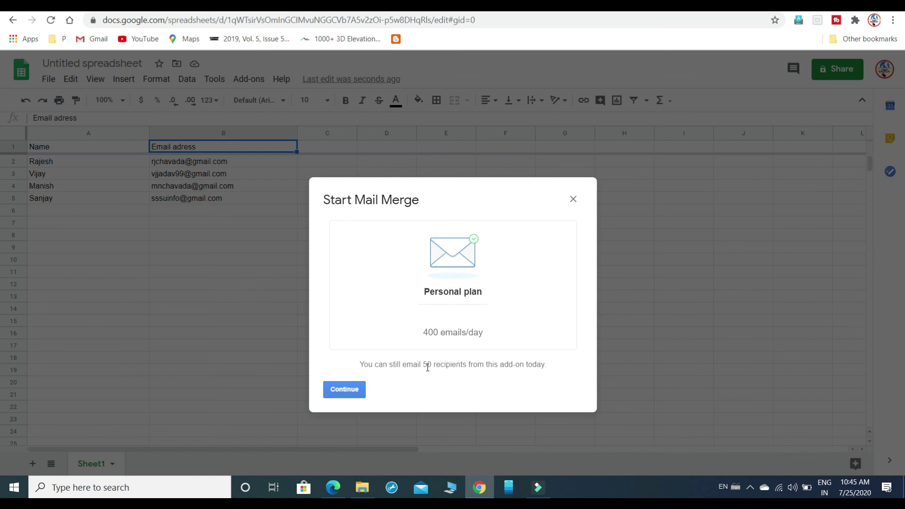
click(344, 389)
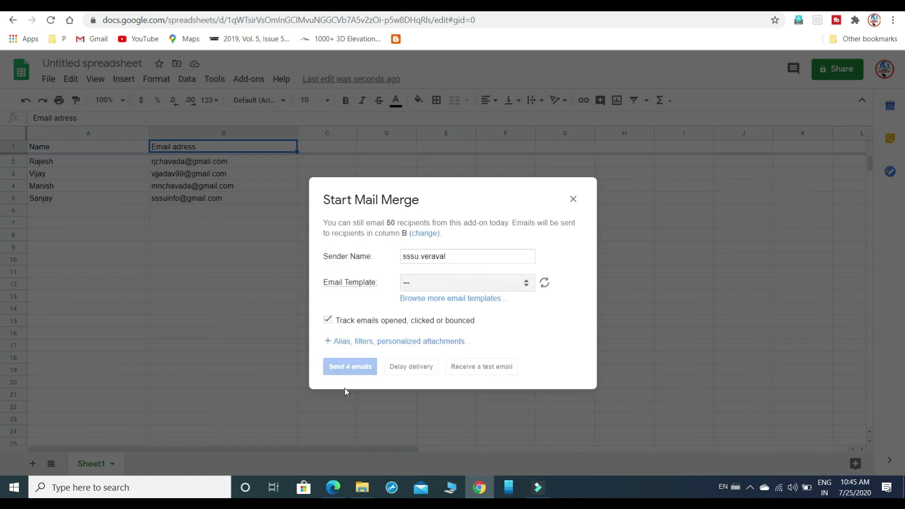
click(516, 287)
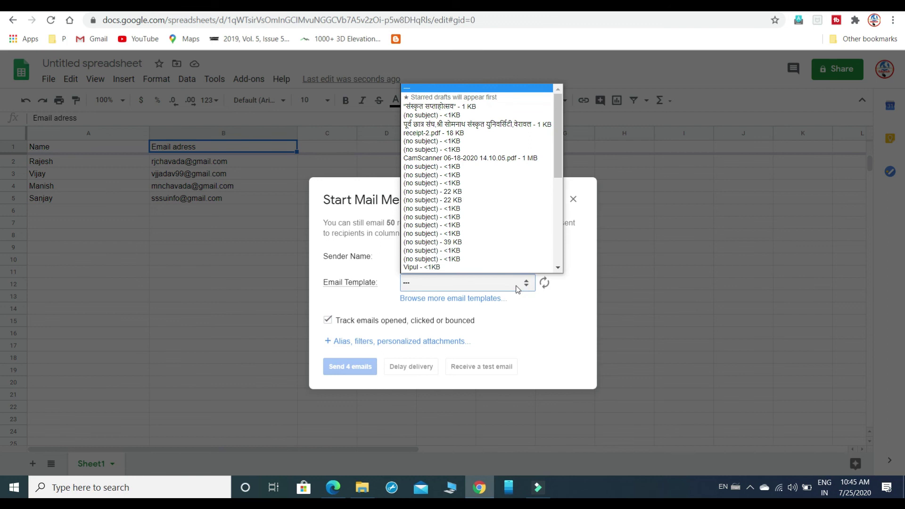
scroll(521, 282, down, 1)
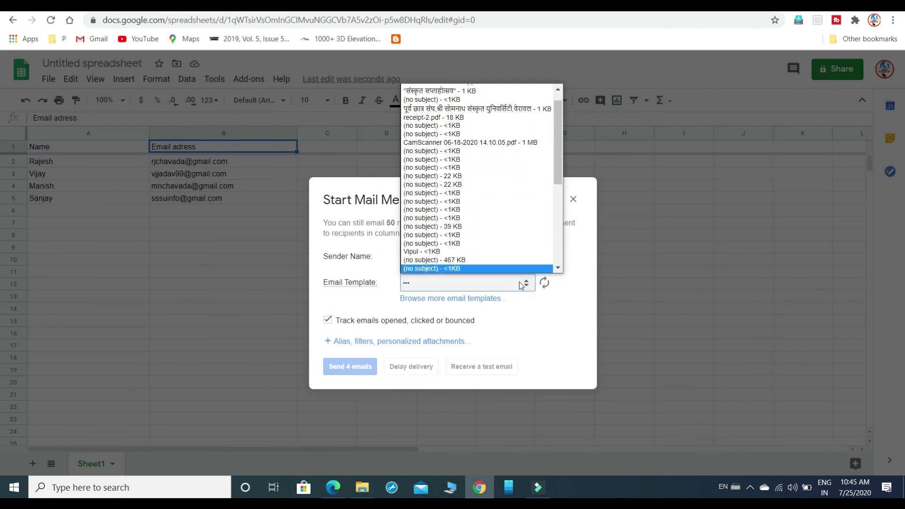
click(520, 284)
click(521, 283)
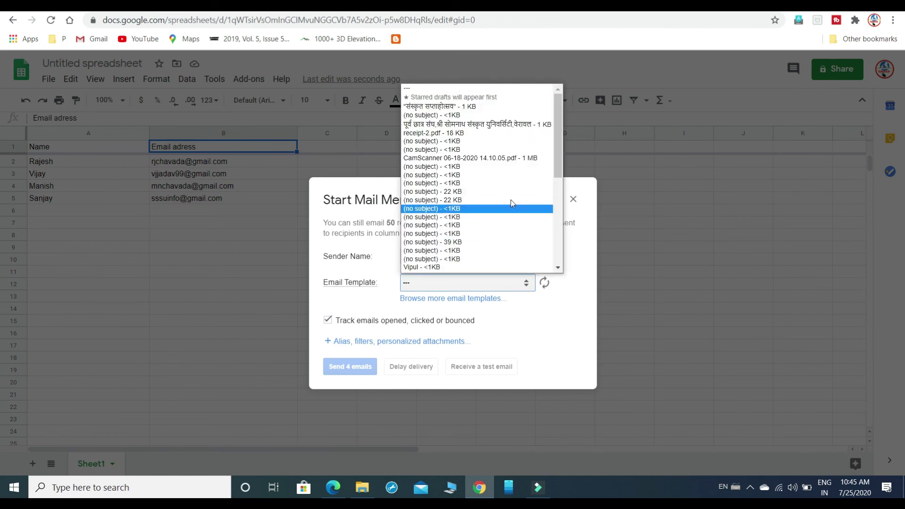
scroll(515, 185, down, 1)
click(522, 327)
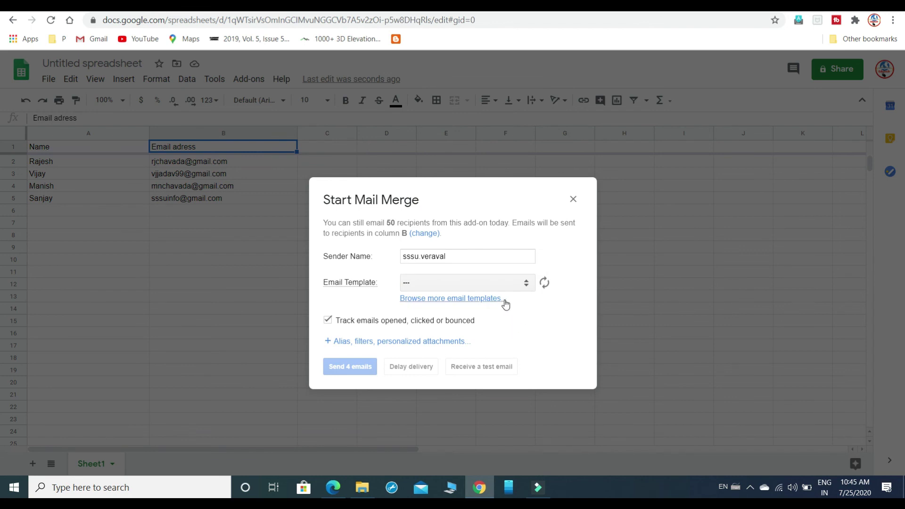
Choose the draft "संस्कृत सप्ताहोत्सव" as the mail merge's email template
click(527, 285)
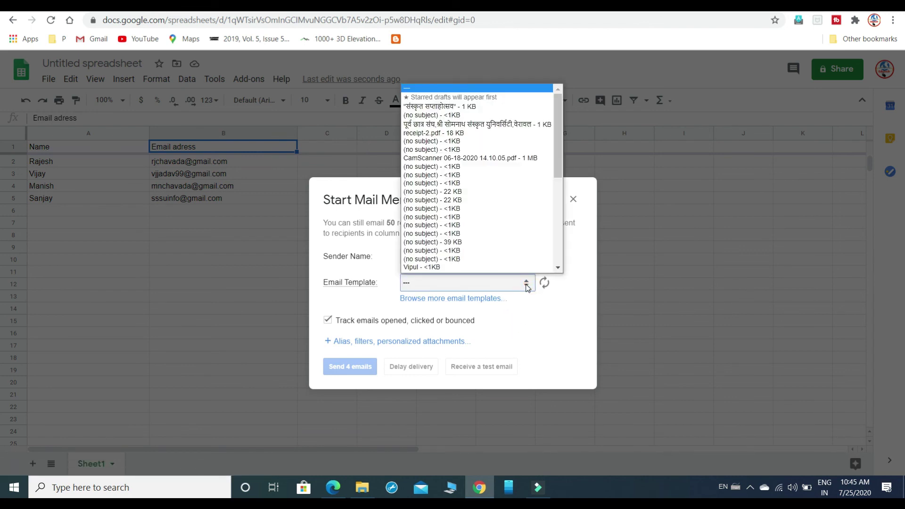
scroll(500, 201, down, 1)
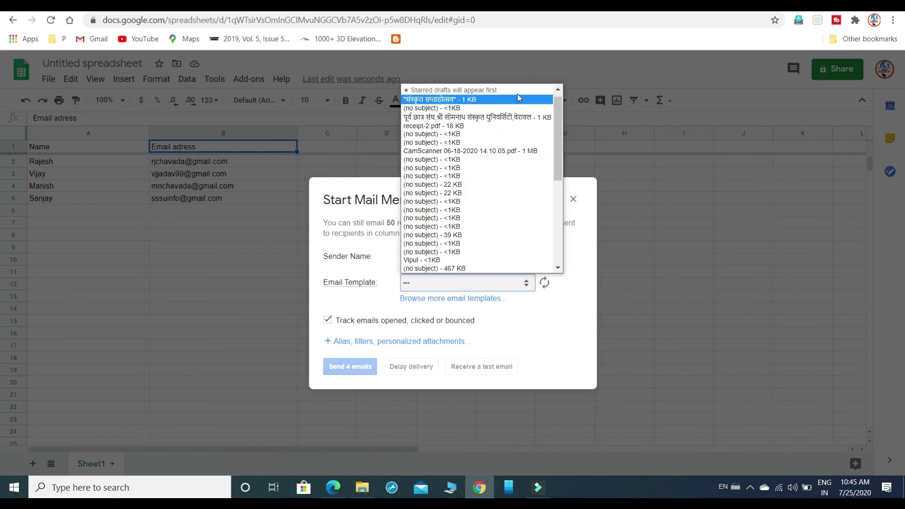
click(488, 102)
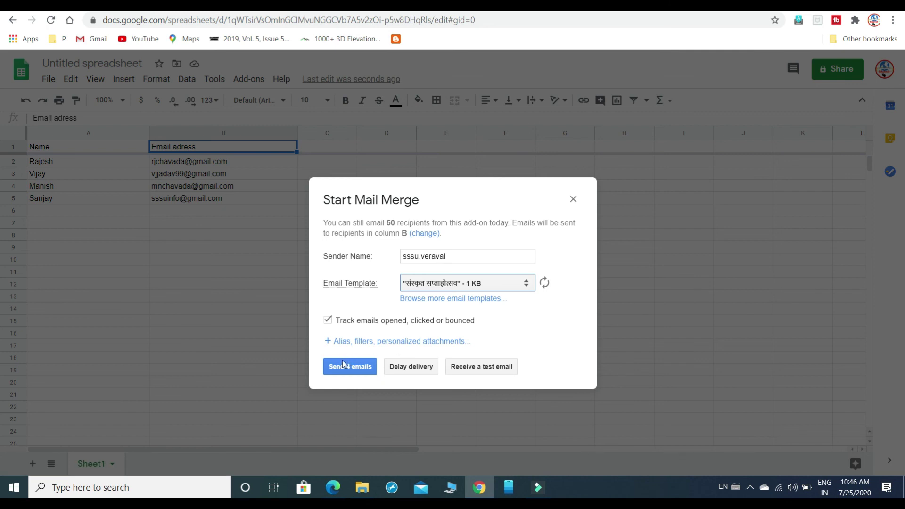
Send the merged emails to all four recipients, dismiss the completion dialog and check the merge status column
click(353, 371)
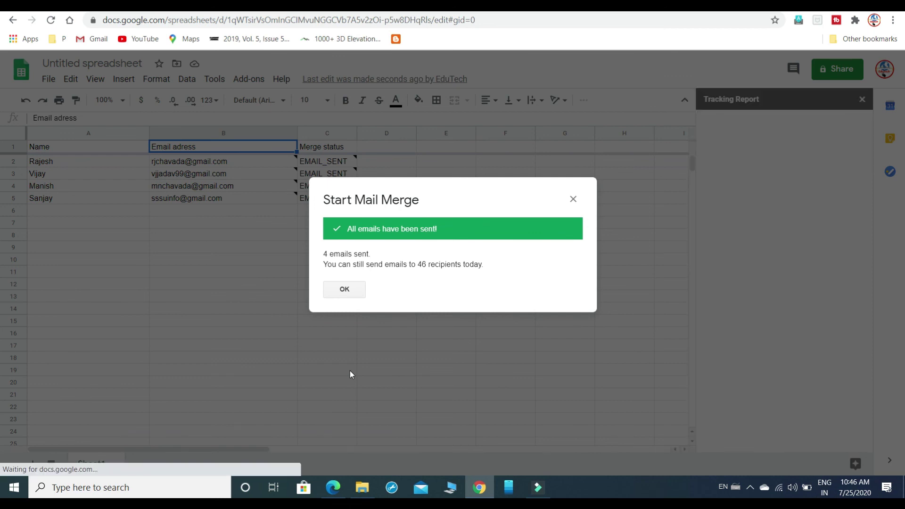
click(353, 290)
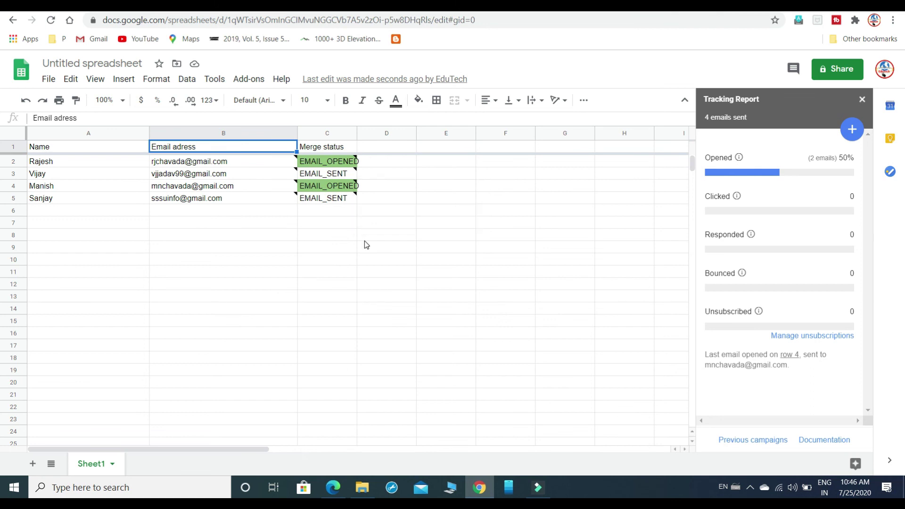
mouse_move(329, 200)
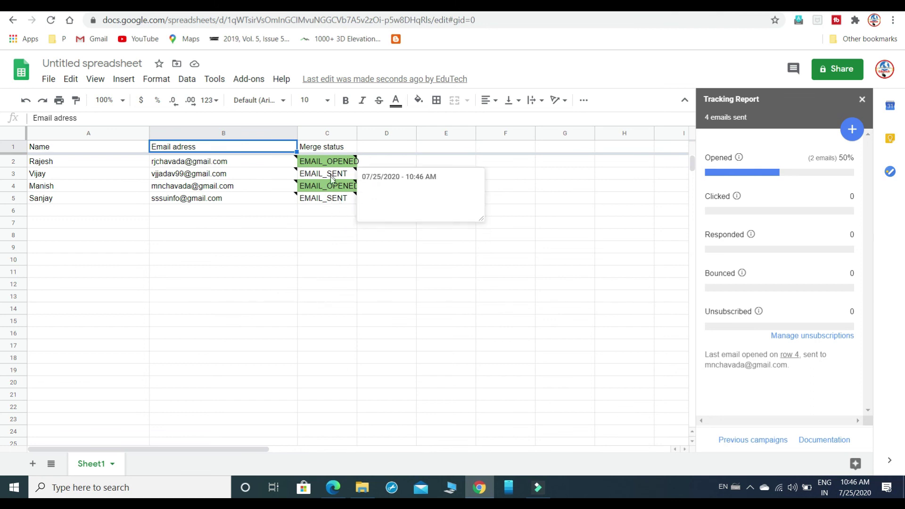